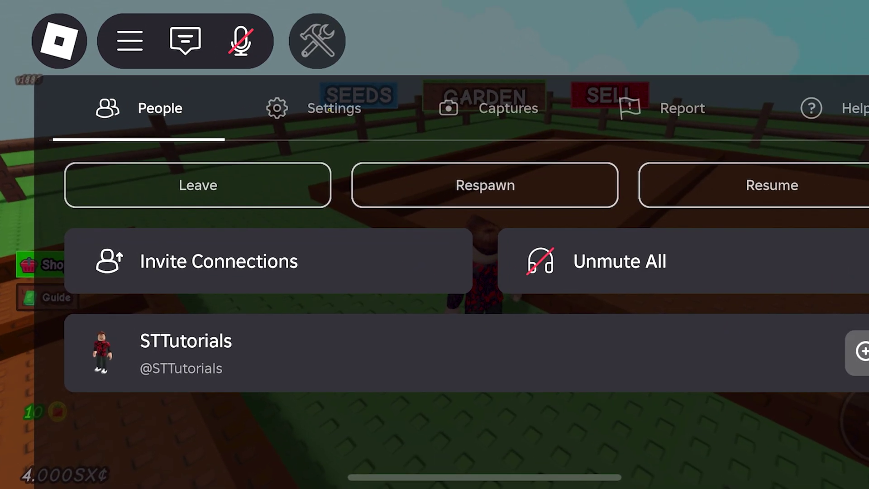
Open the Roblox in-game Settings list to reach the Graphics Quality options
left_click(330, 109)
scroll(435, 292, "down", 2)
scroll(435, 305, "down", 10)
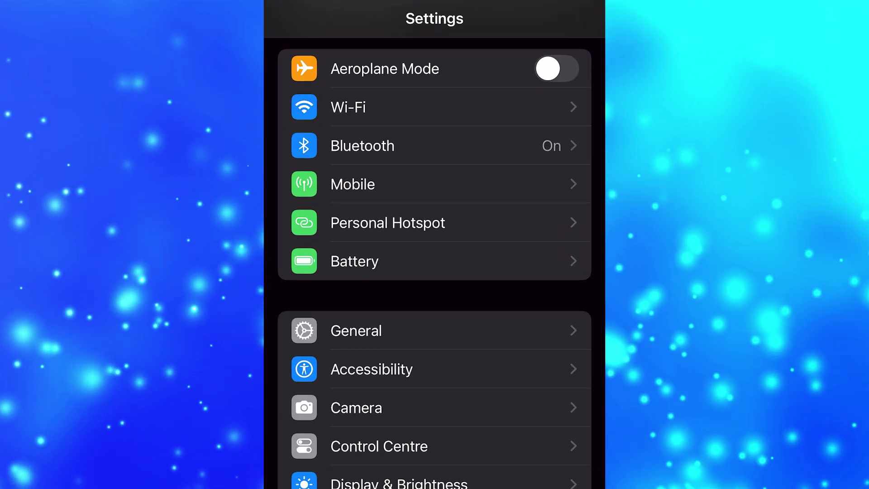
Open the Wi-Fi page in iOS Settings
left_click(451, 106)
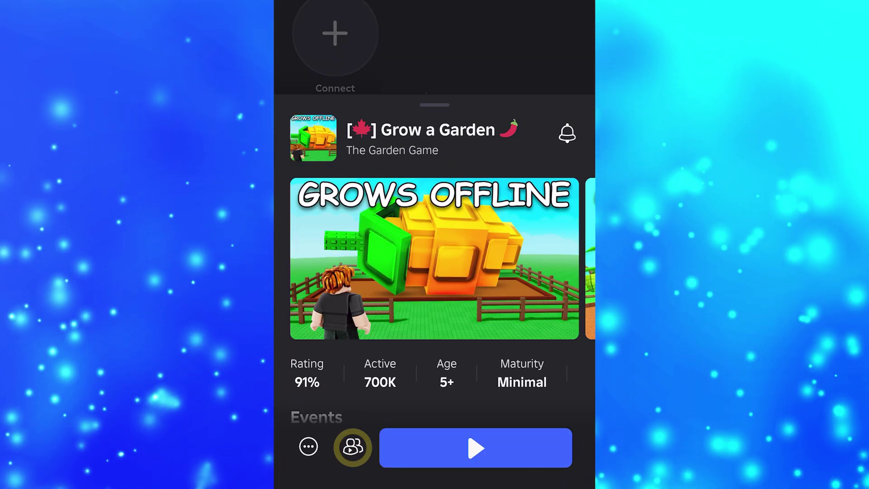
Sort Grow a Garden servers by ascending player count and join the emptiest one
left_click(353, 447)
left_click(416, 391)
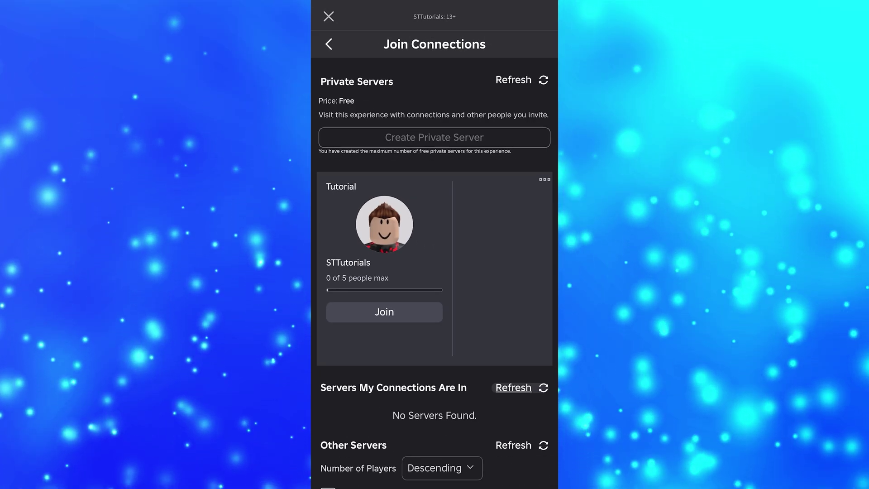
scroll(435, 272, "down", 3)
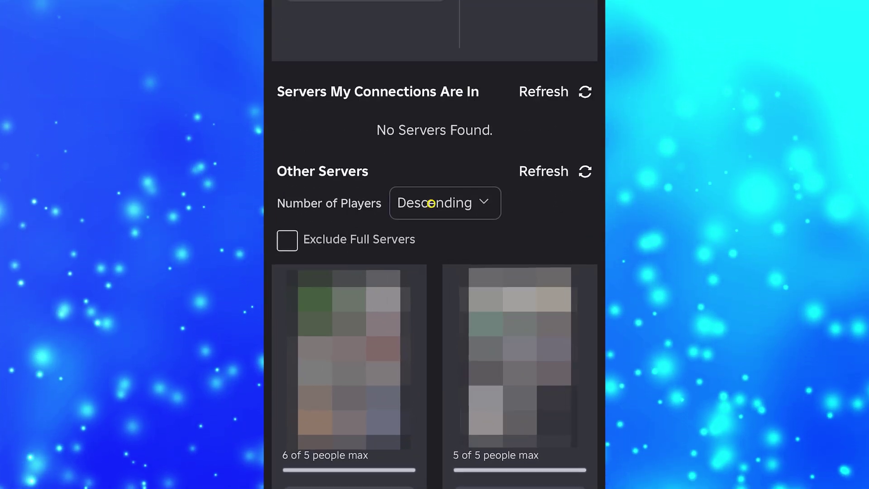
left_click(432, 268)
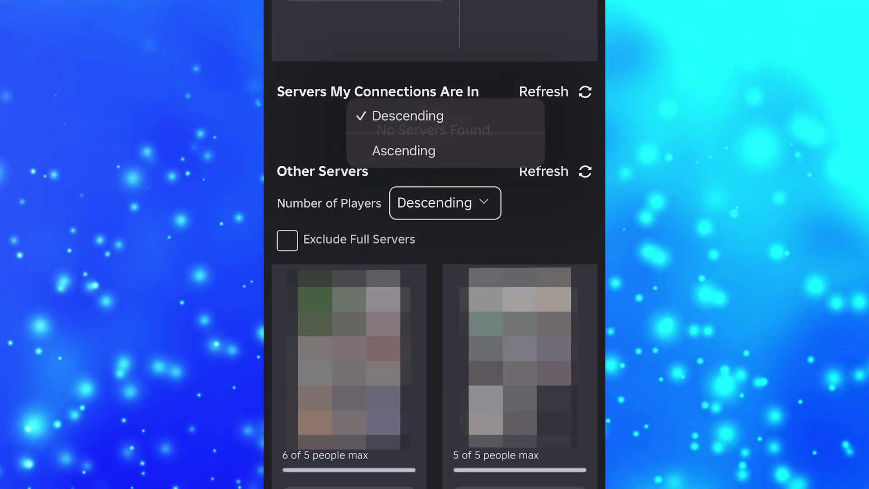
left_click(391, 149)
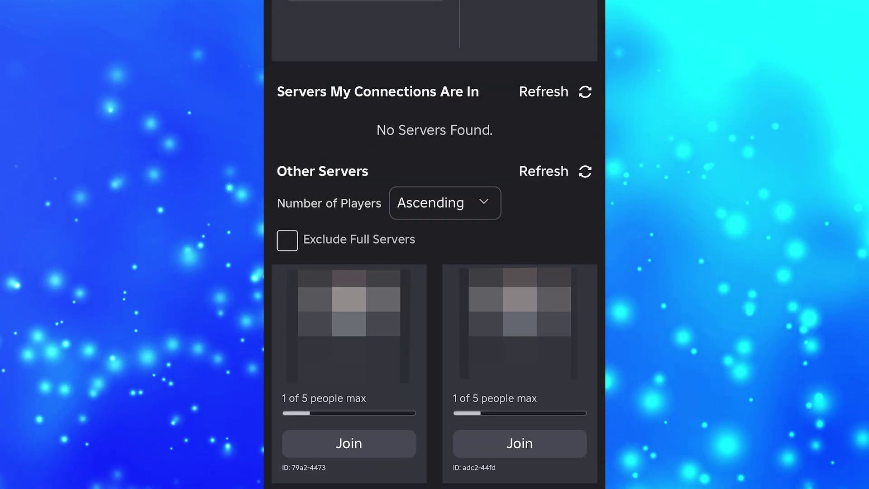
left_click(345, 443)
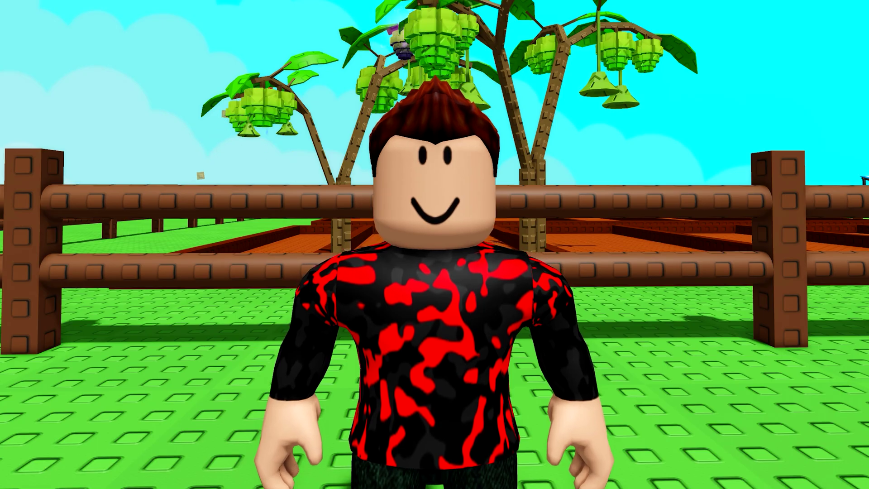